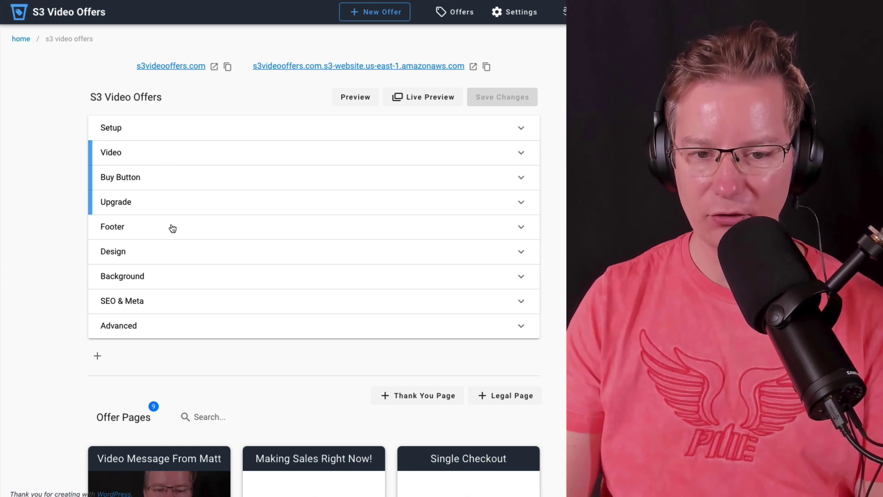
# Scroll the offer editor down to the Thank You Page card at the end of the Offer Pages grid.
pyautogui.scroll(-10, 322, 308)
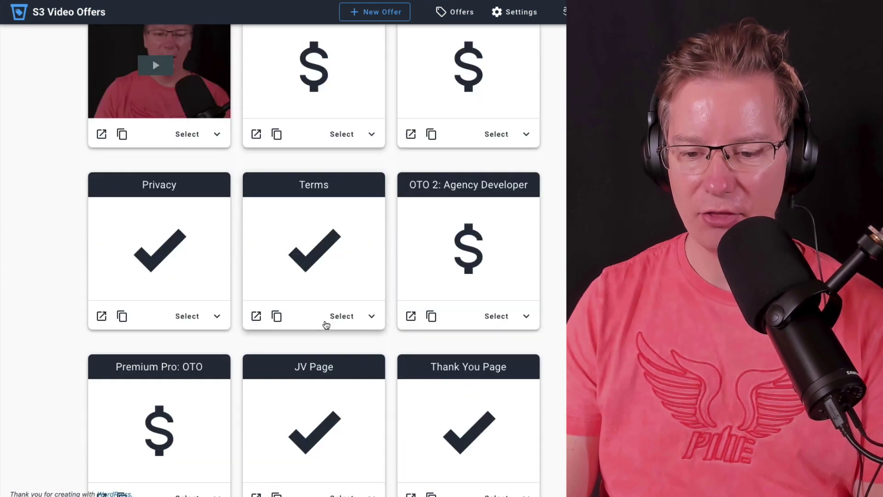
pyautogui.scroll(-2, 432, 370)
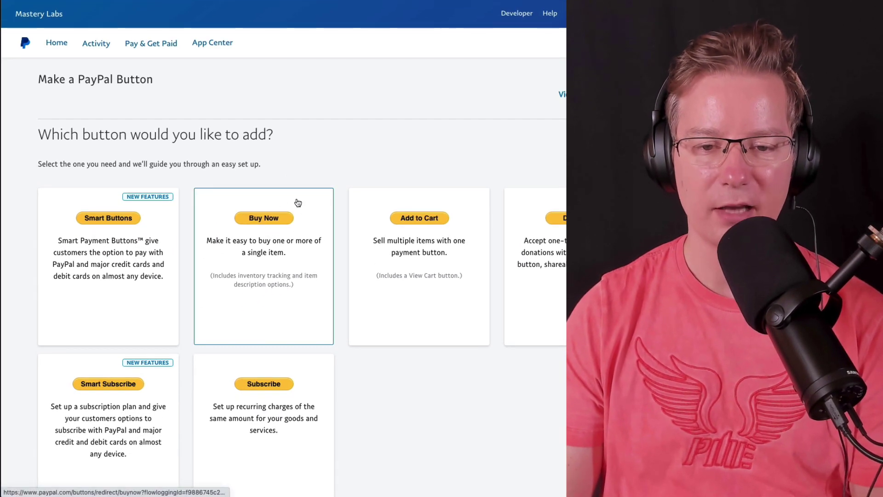
# Create a Buy Now button for item 'S3 Video Offers' priced 197 in USD.
pyautogui.click(277, 223)
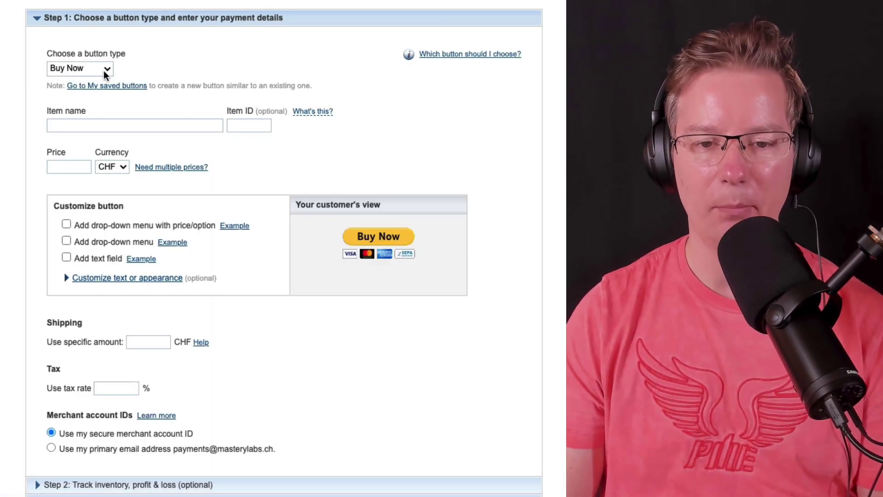
pyautogui.click(99, 124)
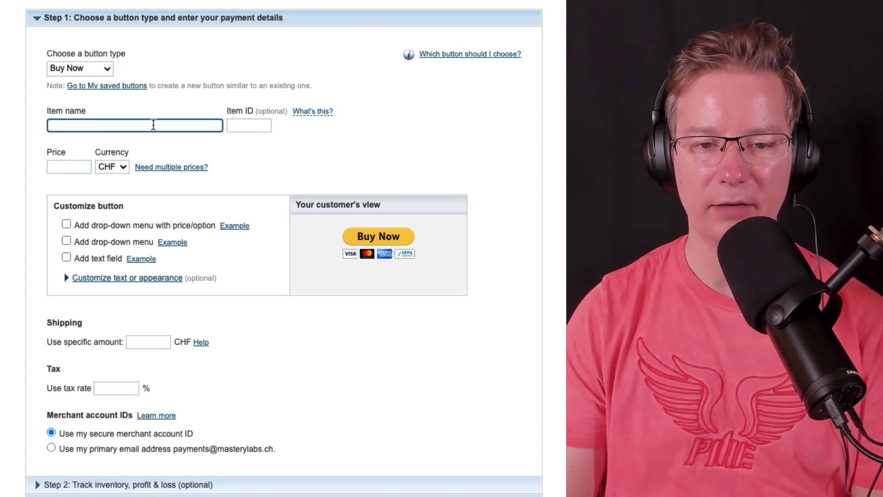
pyautogui.write('S3 Vid')
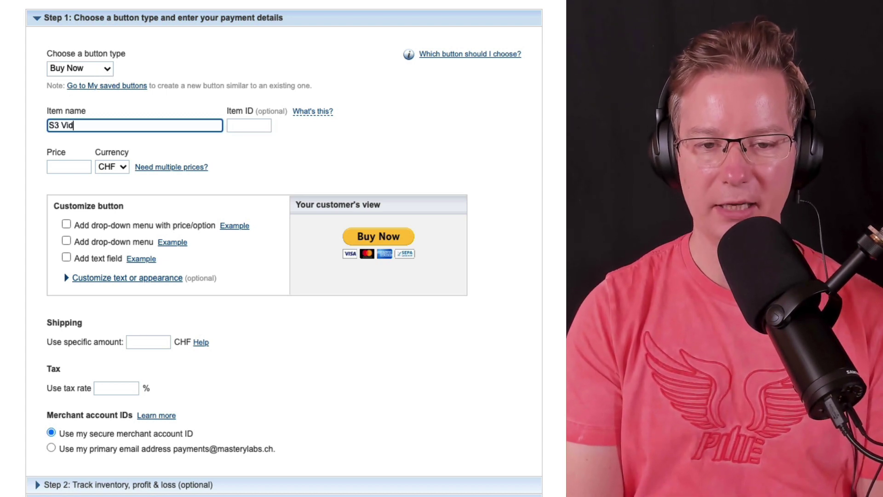
pyautogui.write('eo Offers')
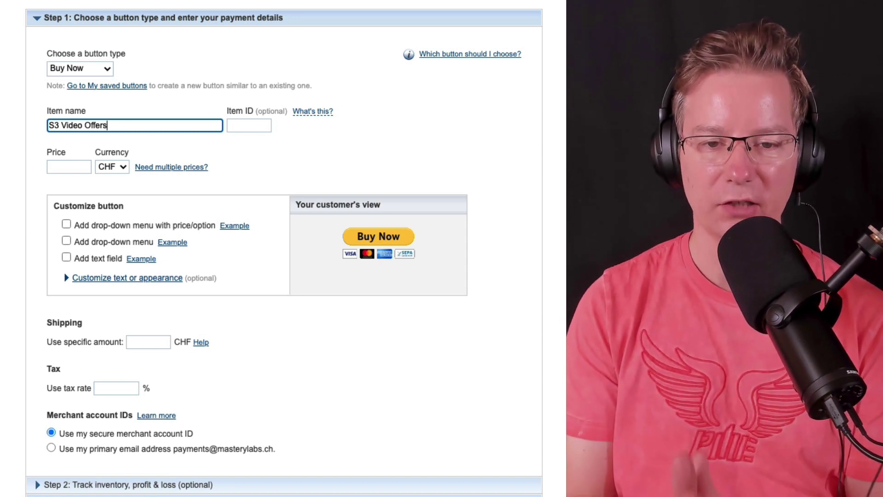
pyautogui.click(64, 165)
pyautogui.write('197')
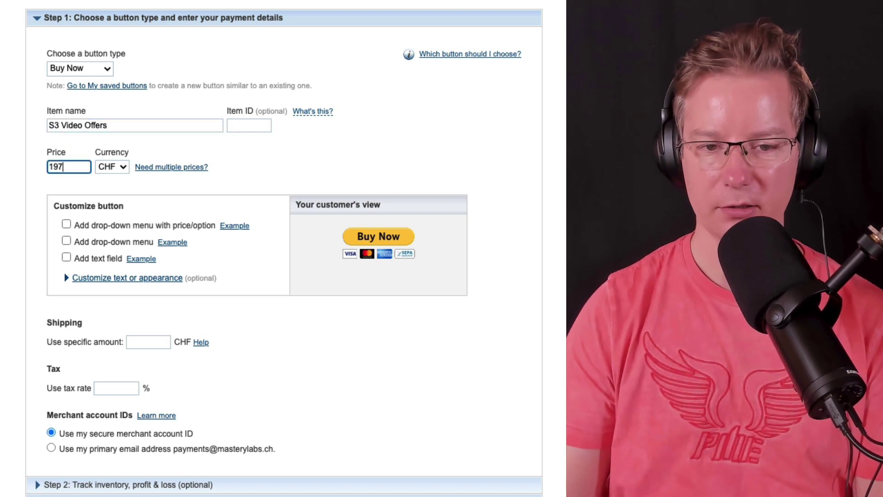
pyautogui.click(123, 167)
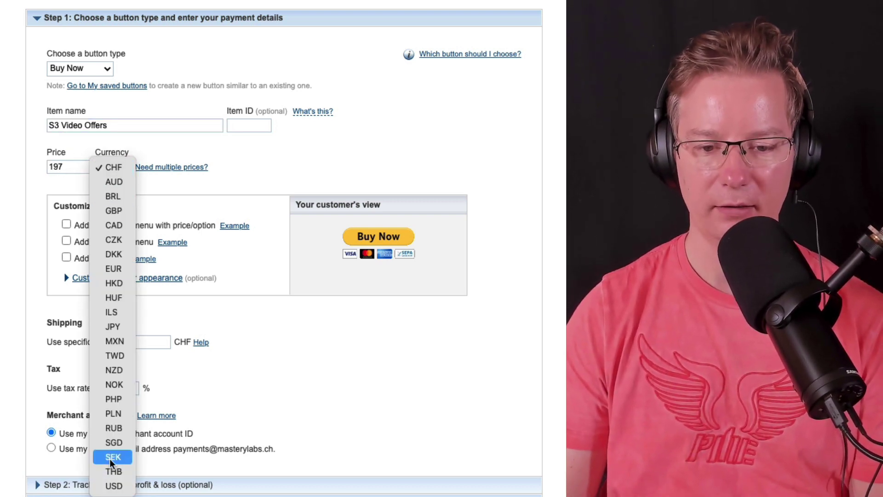
pyautogui.click(114, 486)
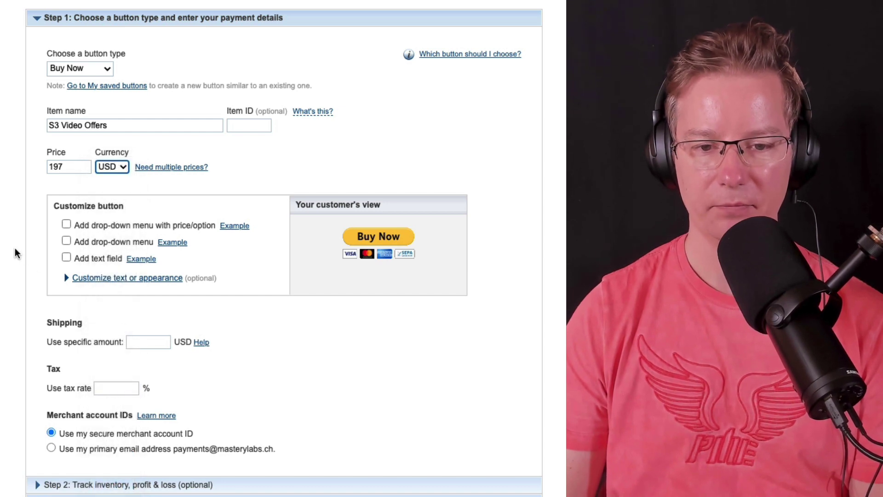
pyautogui.scroll(-3, 72, 300)
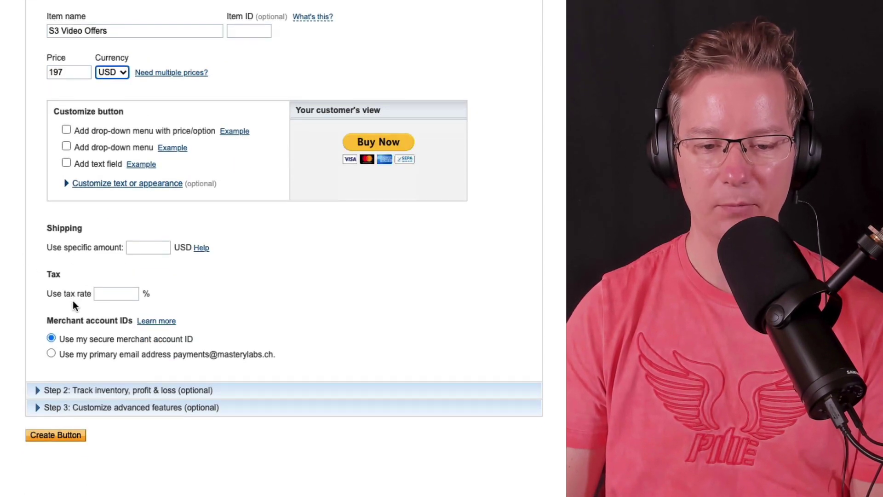
# Redirect buyers who finish checkout to the offer's Thank You Page URL.
pyautogui.click(85, 410)
pyautogui.scroll(-10, 87, 411)
pyautogui.scroll(-1, 420, 298)
pyautogui.scroll(3, 378, 303)
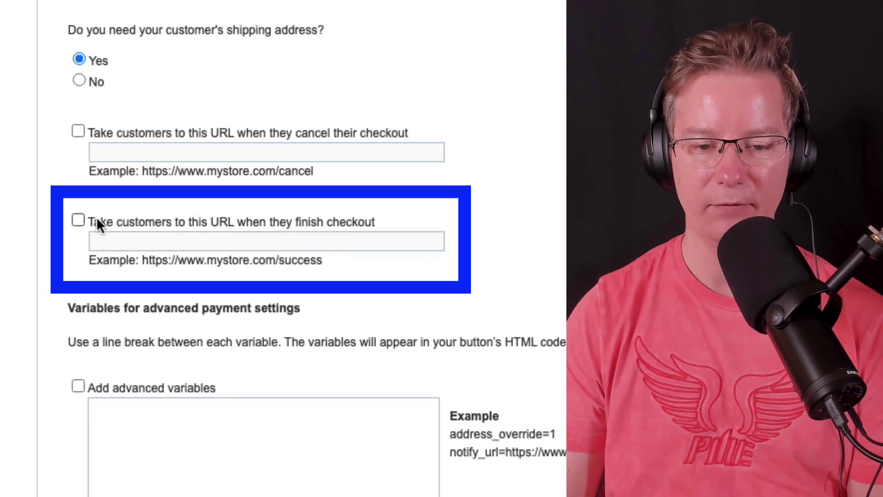
pyautogui.click(78, 219)
pyautogui.click(152, 239)
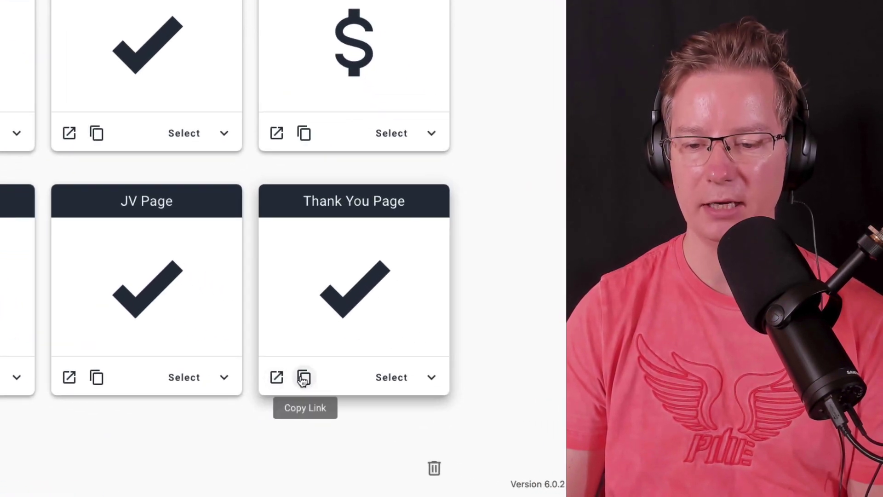
pyautogui.click(303, 379)
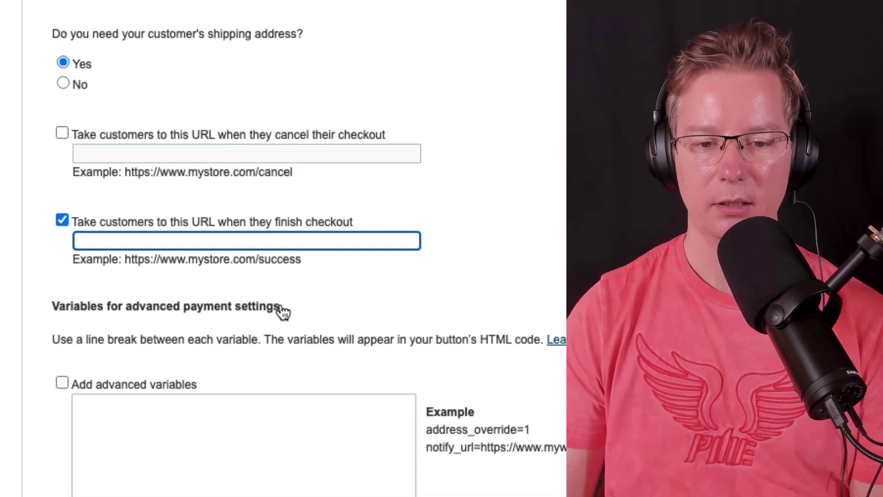
pyautogui.hotkey('ctrl', 'v')
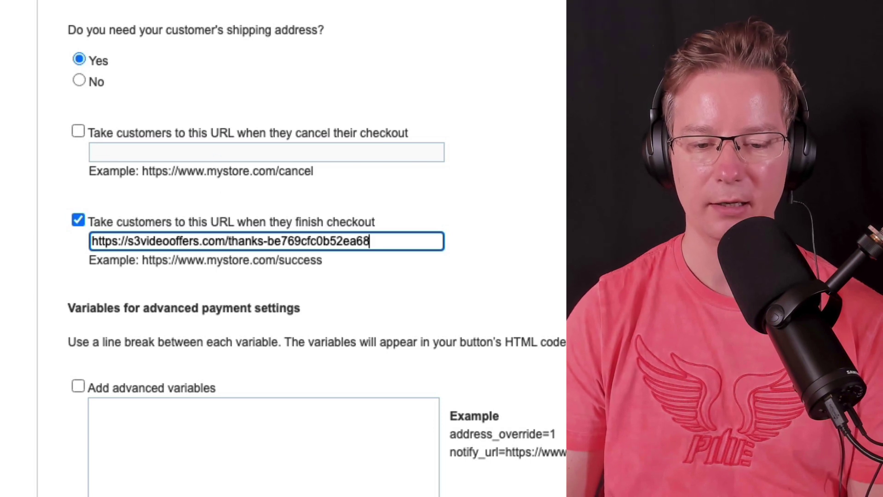
# Create the Buy Now button to generate its code.
pyautogui.click(87, 470)
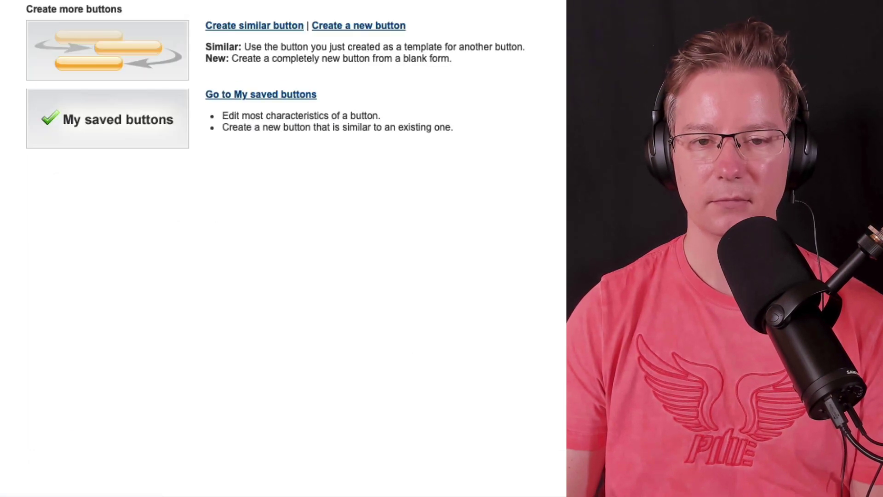
# Show the Buy Now button's email link and select its URL for copying.
pyautogui.click(97, 131)
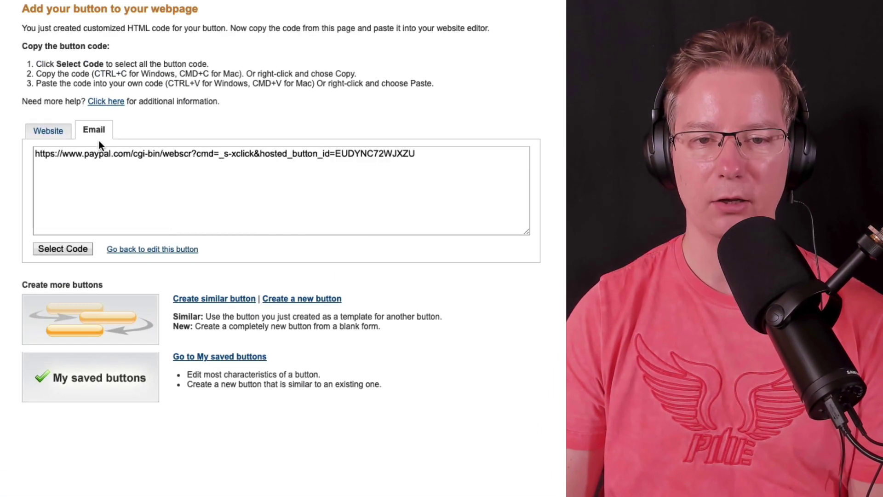
pyautogui.moveTo(429, 156); pyautogui.dragTo(47, 153)
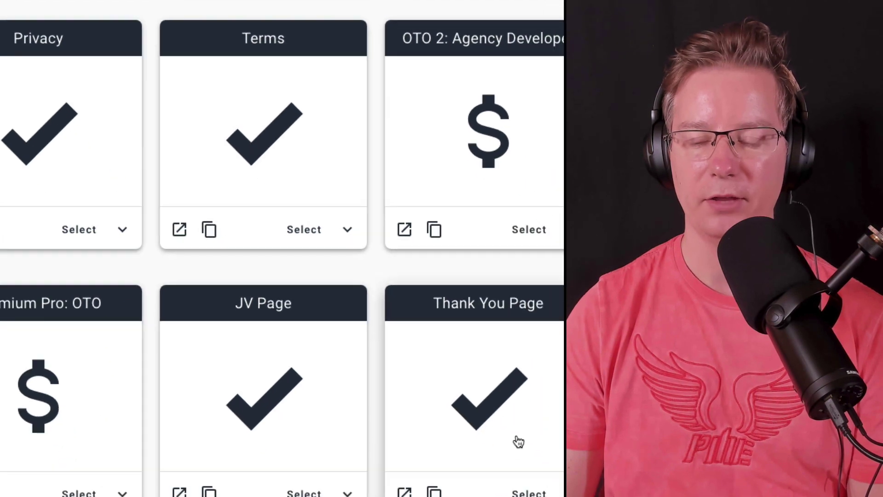
# Replace the Setup checkout link with the PayPal Buy Now link and save the offer.
pyautogui.scroll(6, 399, 350)
pyautogui.scroll(5, 399, 350)
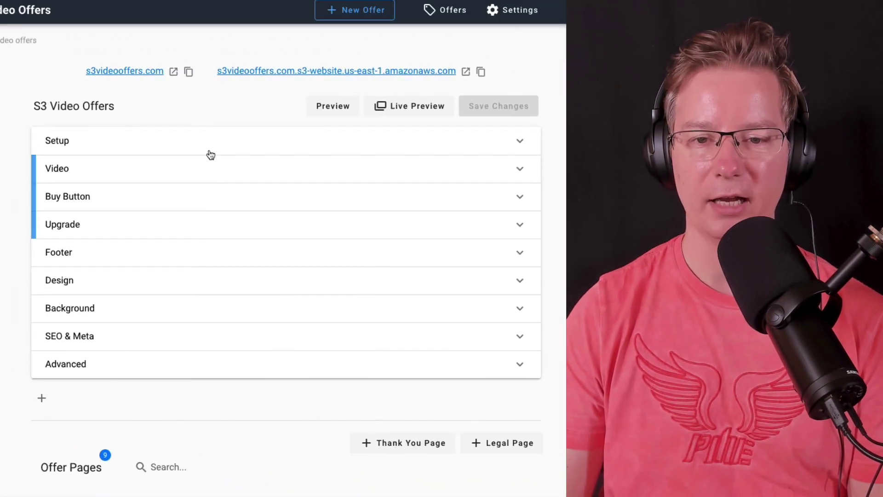
pyautogui.click(210, 148)
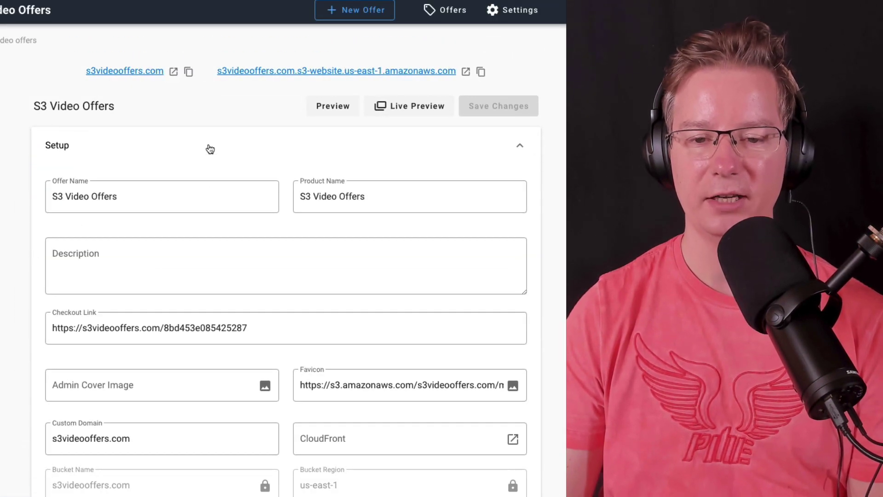
pyautogui.scroll(-1, 215, 235)
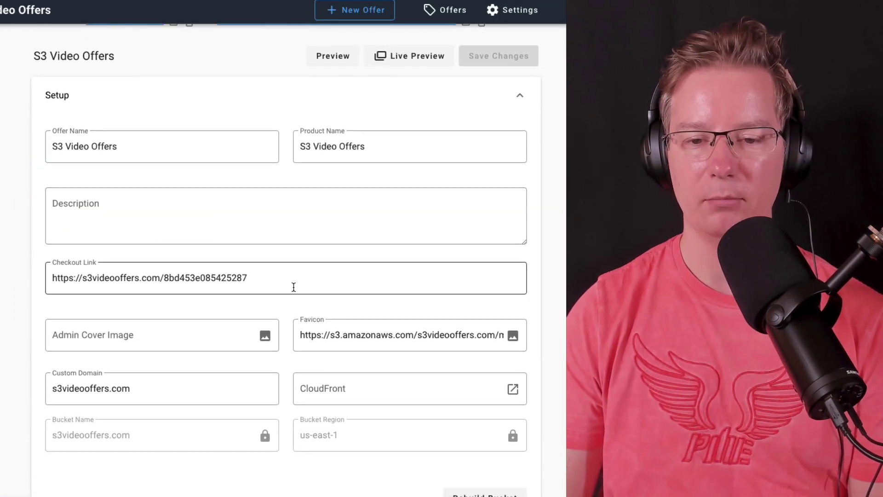
pyautogui.moveTo(294, 276); pyautogui.dragTo(44, 279)
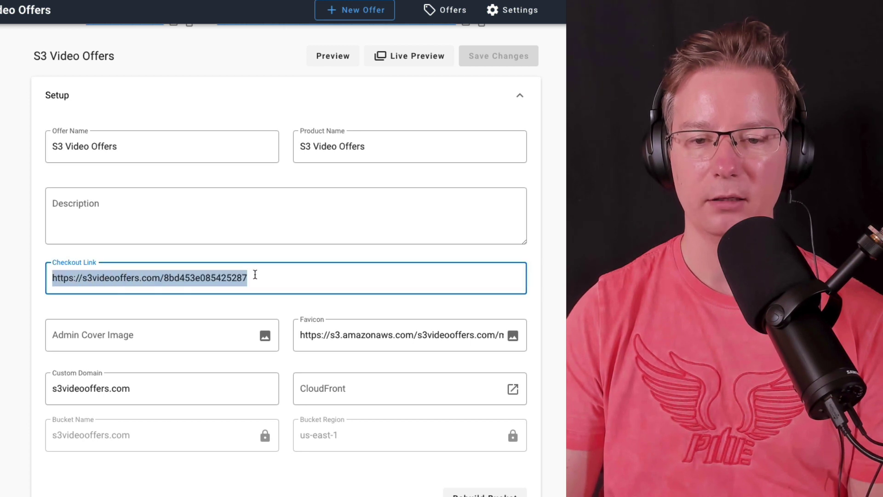
pyautogui.hotkey('ctrl', 'v')
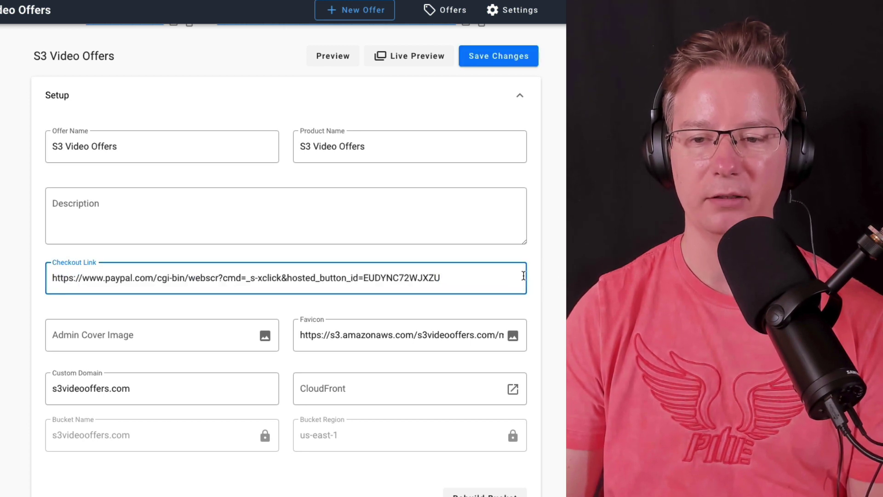
pyautogui.hotkey('ctrl', 's')
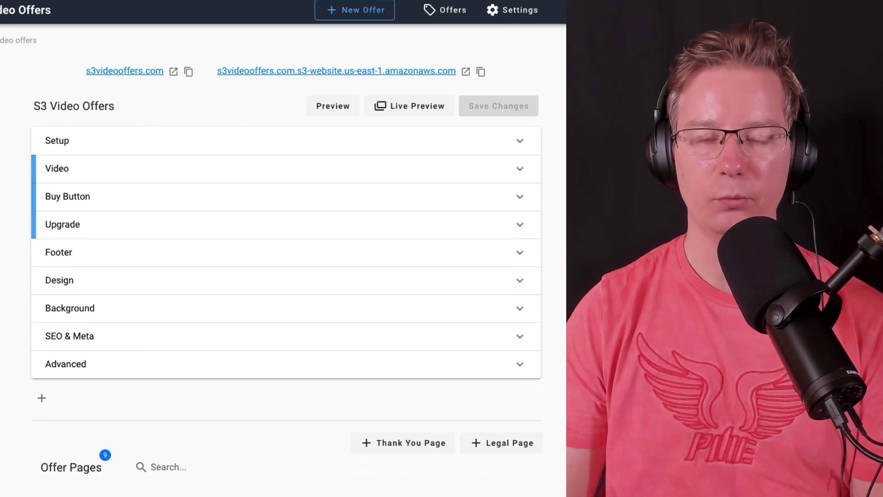
# Reach Stripe Payment Links from the search results and start a new payment link.
pyautogui.press('super+3')
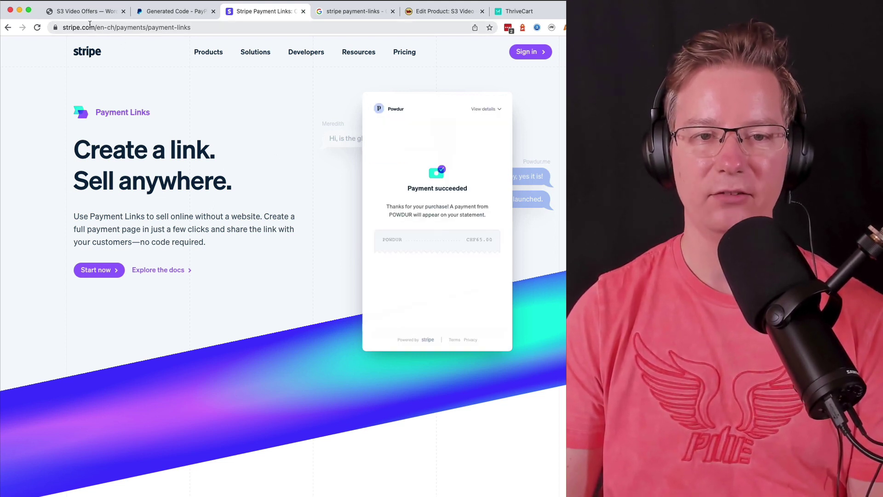
pyautogui.click(65, 29)
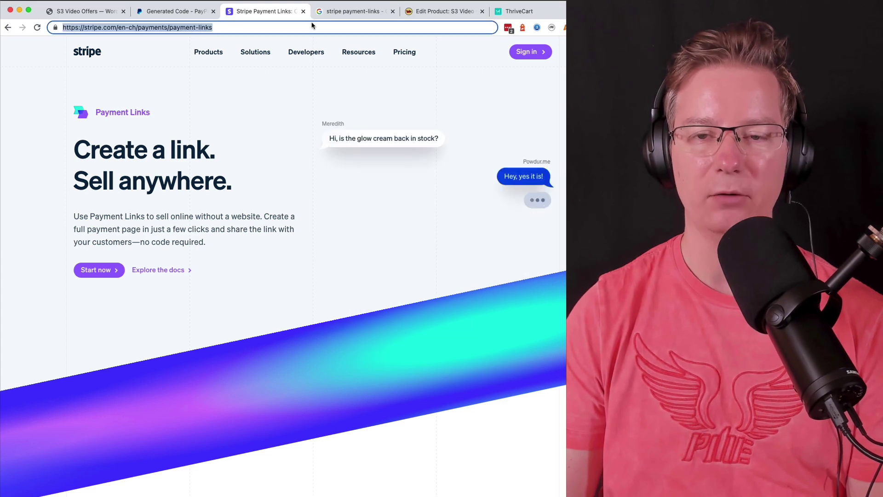
pyautogui.click(338, 14)
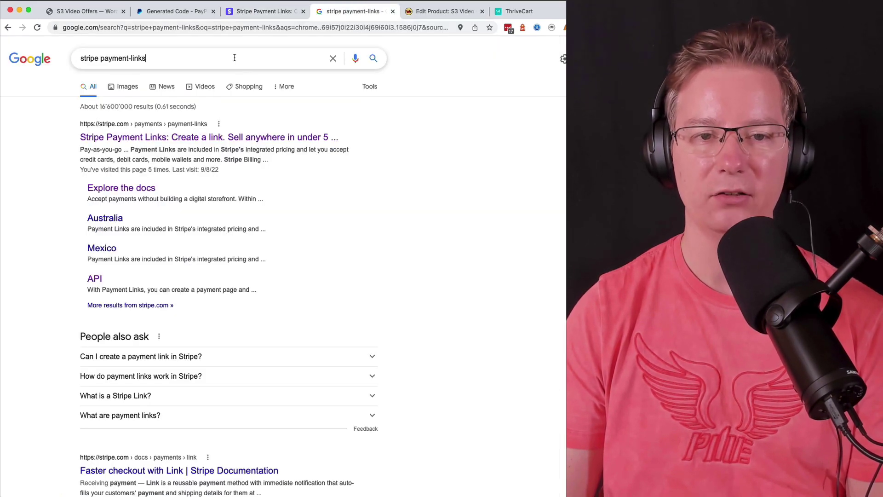
pyautogui.click(217, 56)
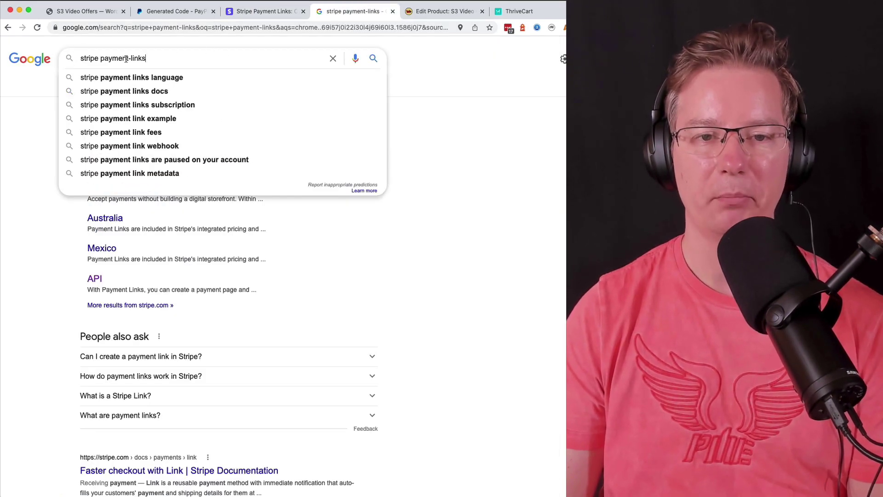
pyautogui.click(475, 113)
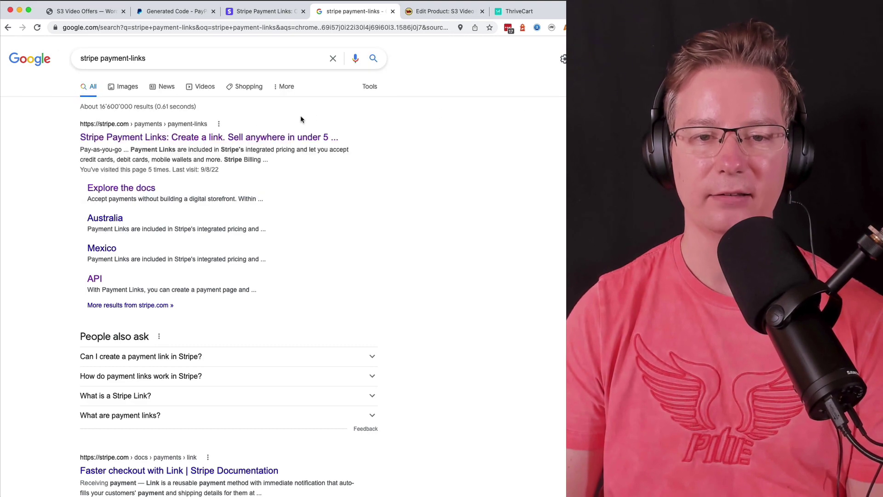
pyautogui.click(207, 138)
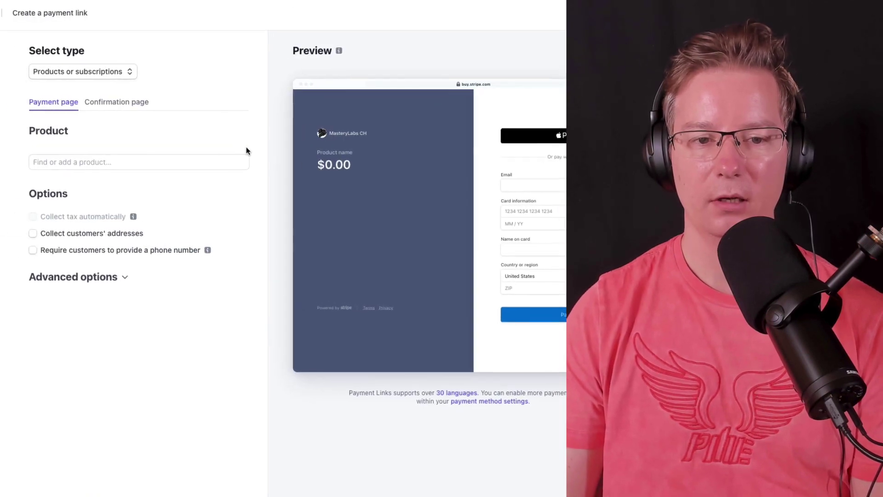
# Add a new one-time product 'S3 Video Offers' at $197.00 USD to the payment link.
pyautogui.click(80, 161)
pyautogui.click(82, 189)
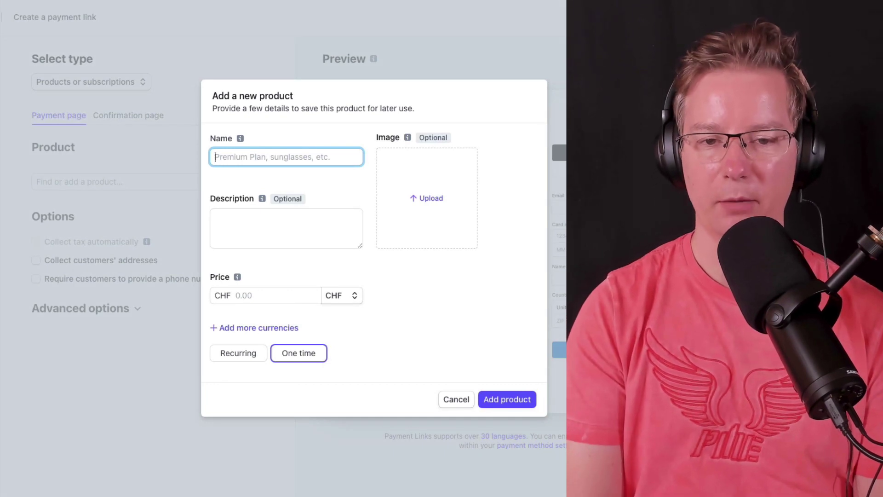
pyautogui.write('S3 Video Offers')
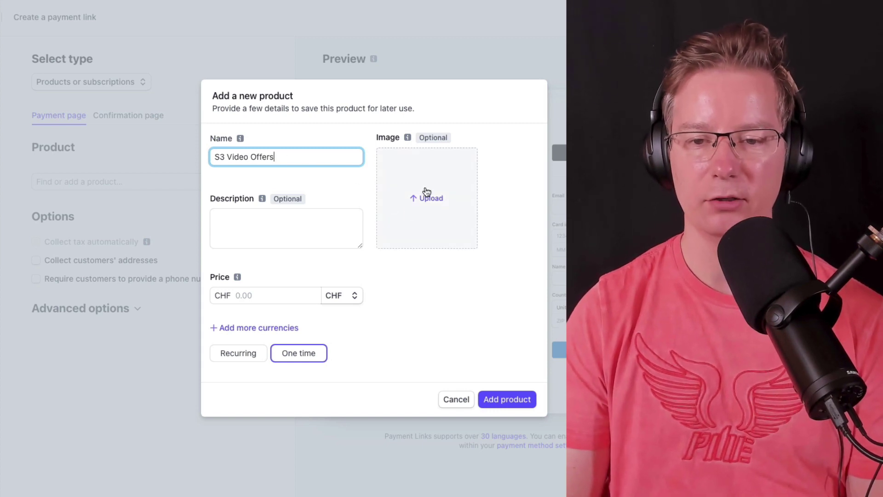
pyautogui.click(275, 294)
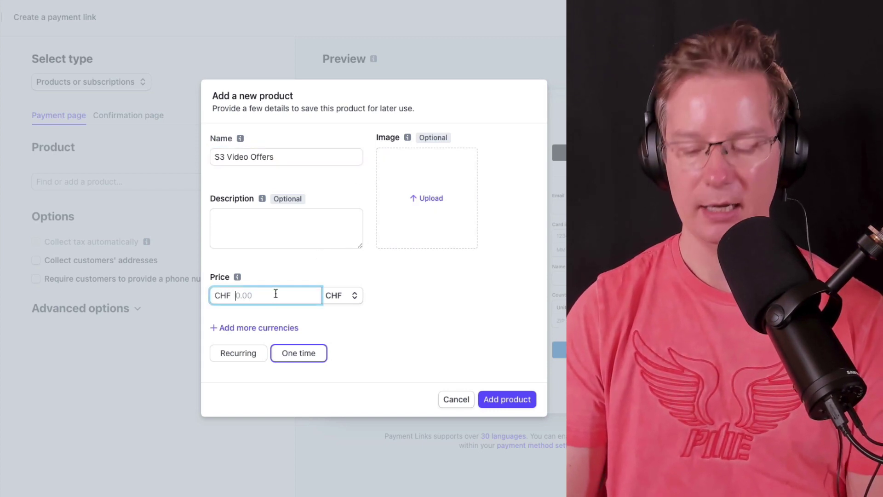
pyautogui.write('197')
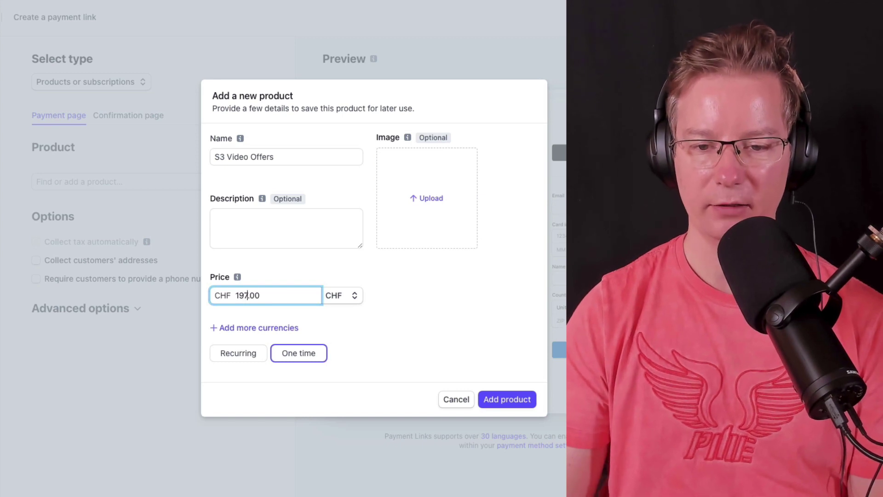
pyautogui.click(343, 300)
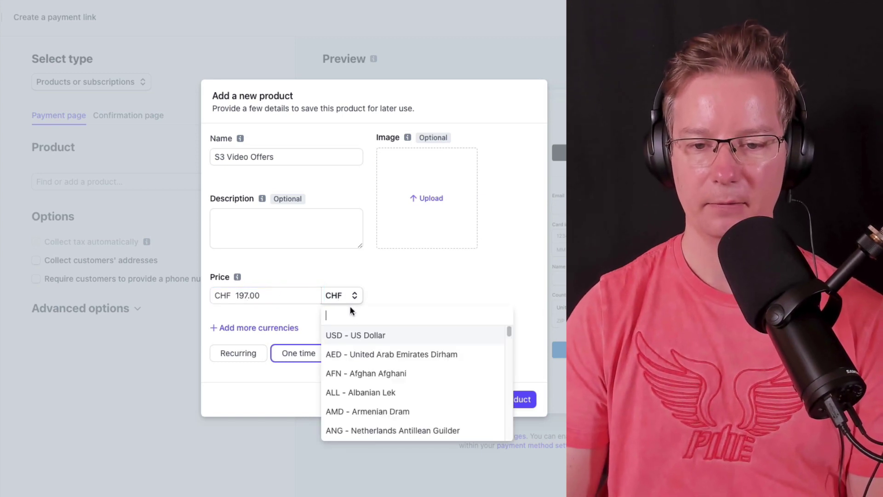
pyautogui.click(361, 336)
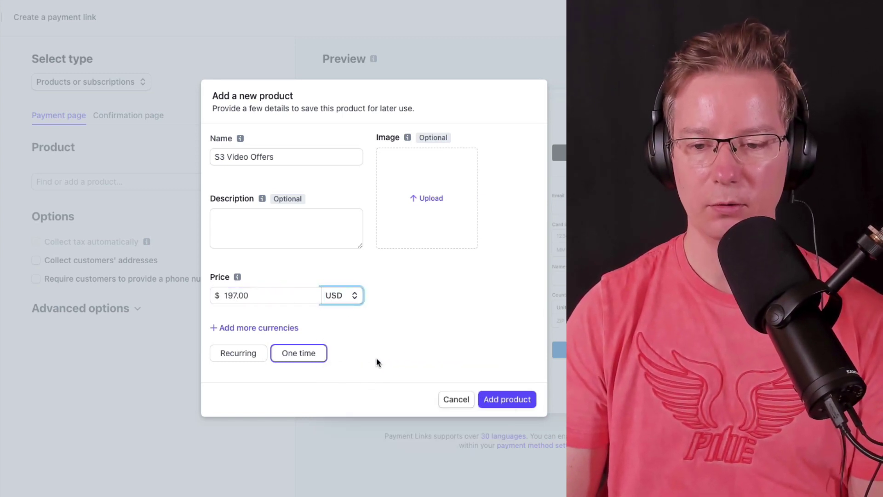
pyautogui.click(500, 399)
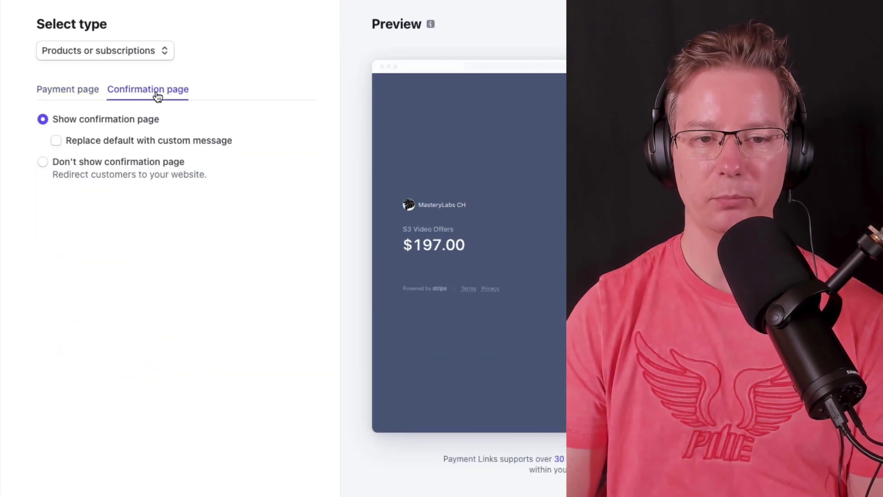
# Choose Don't show confirmation page, then copy the offer's Thank You Page link.
pyautogui.click(45, 163)
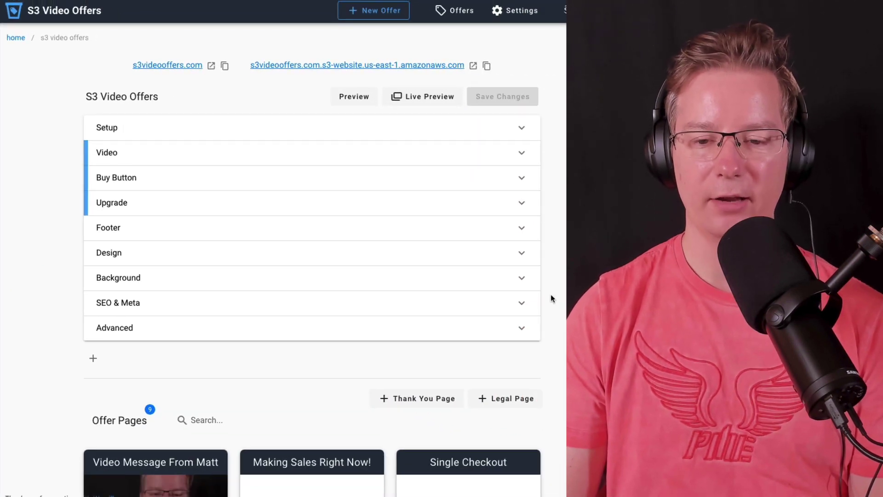
pyautogui.scroll(-10, 550, 303)
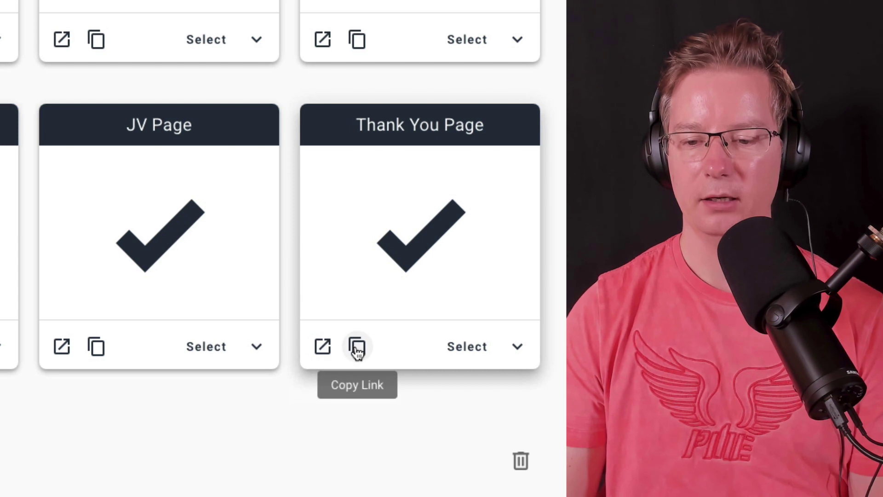
pyautogui.click(357, 348)
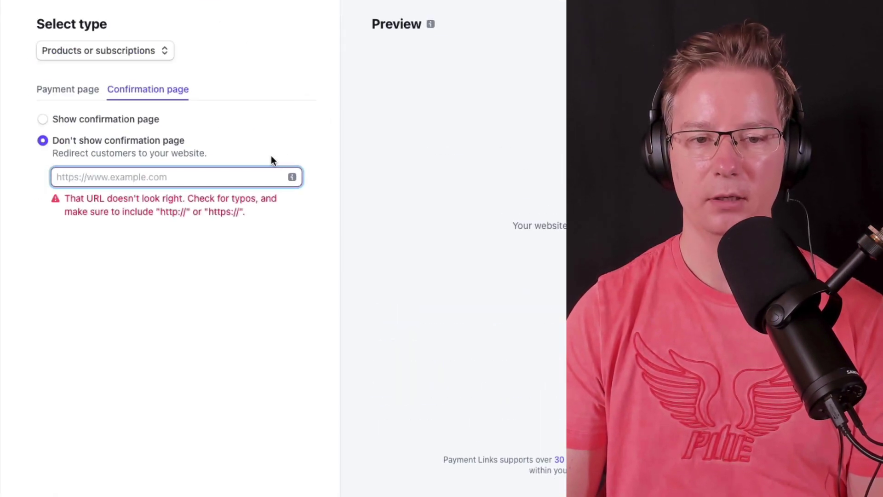
# Paste the thank-you URL as the redirect address and create the payment link.
pyautogui.hotkey('ctrl', 'v')
pyautogui.click(252, 210)
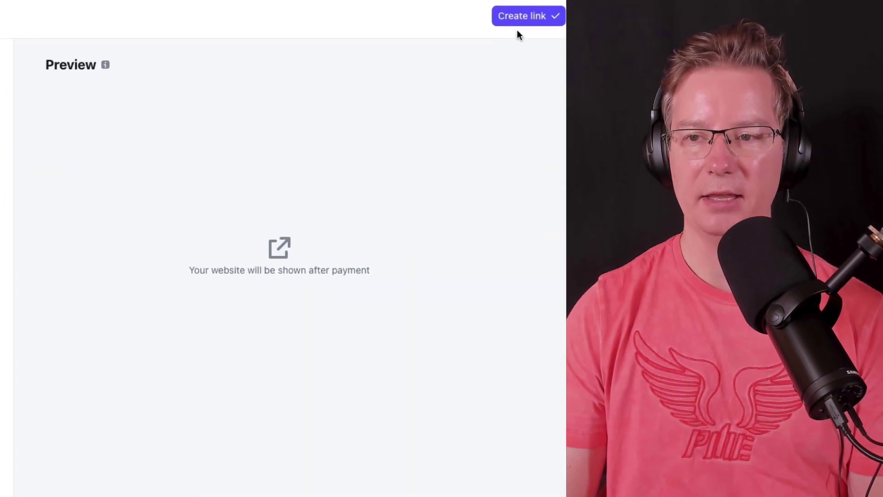
pyautogui.click(500, 34)
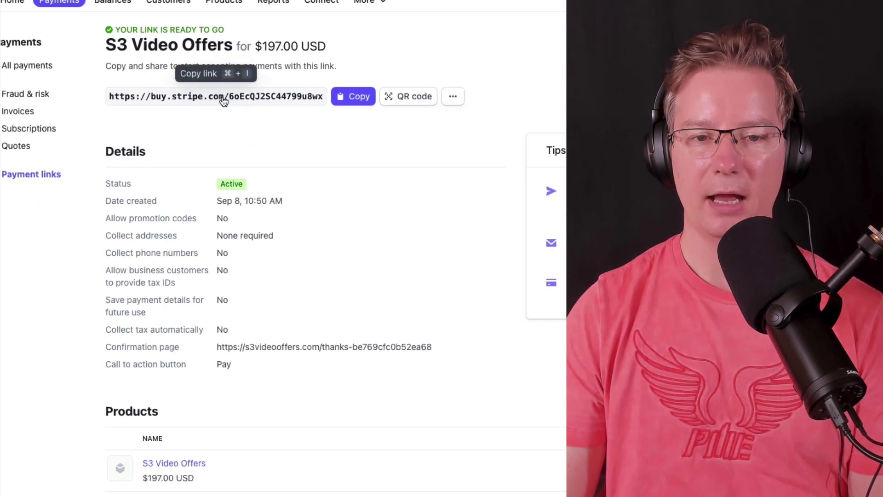
# Copy the new buy.stripe.com payment link and paste it over the existing Checkout Link under Setup.
pyautogui.click(350, 101)
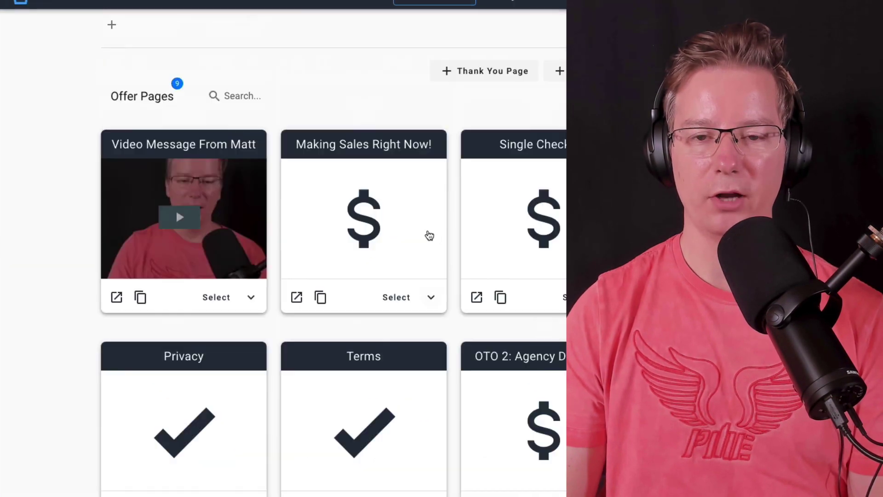
pyautogui.scroll(7, 338, 209)
pyautogui.click(277, 134)
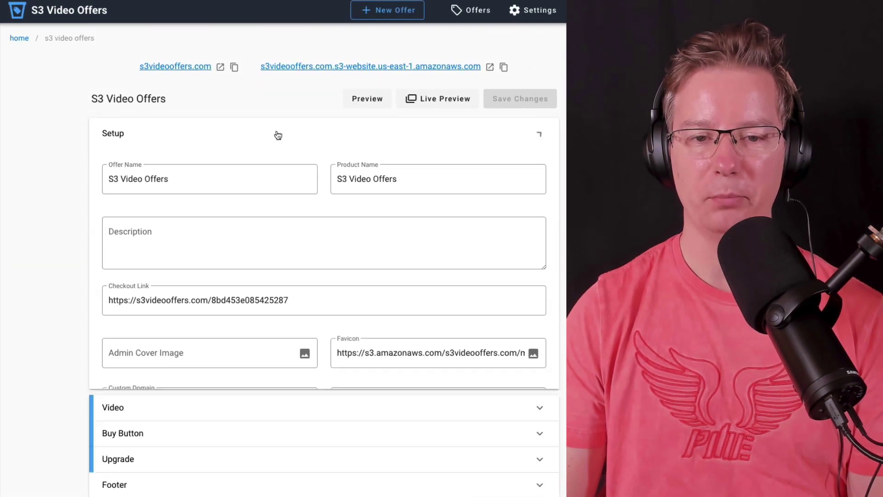
pyautogui.moveTo(337, 313); pyautogui.dragTo(87, 299)
pyautogui.hotkey('ctrl', 'v')
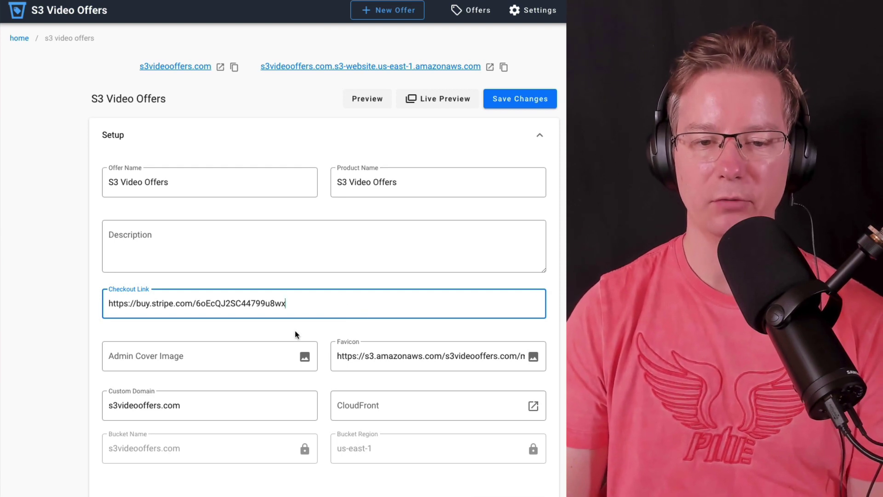
pyautogui.scroll(-15, 481, 407)
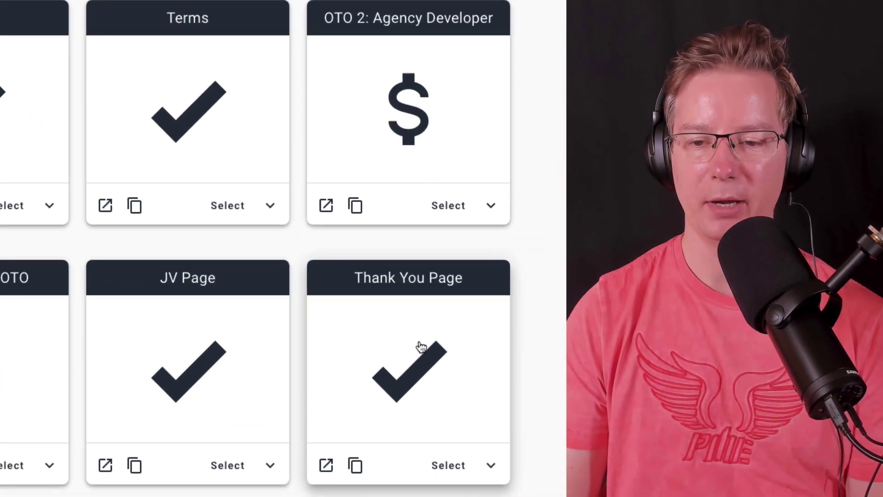